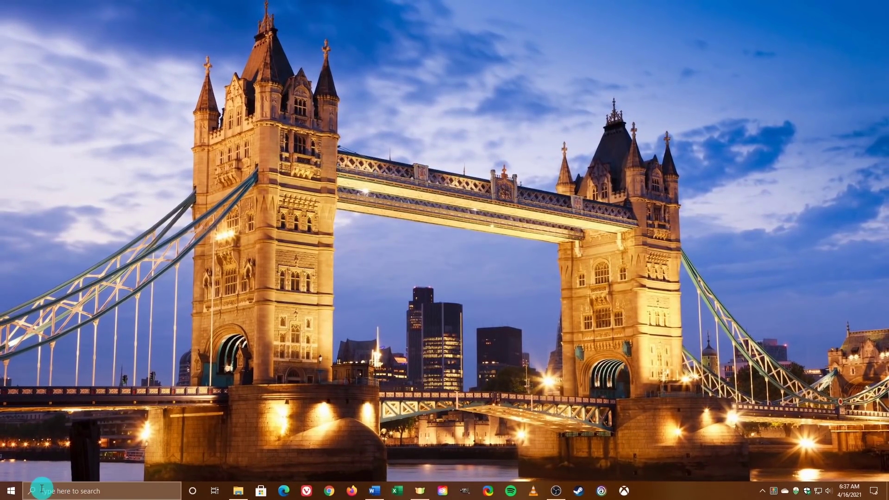
Reach the Personalization settings from the Start menu and desktop.
click(11, 491)
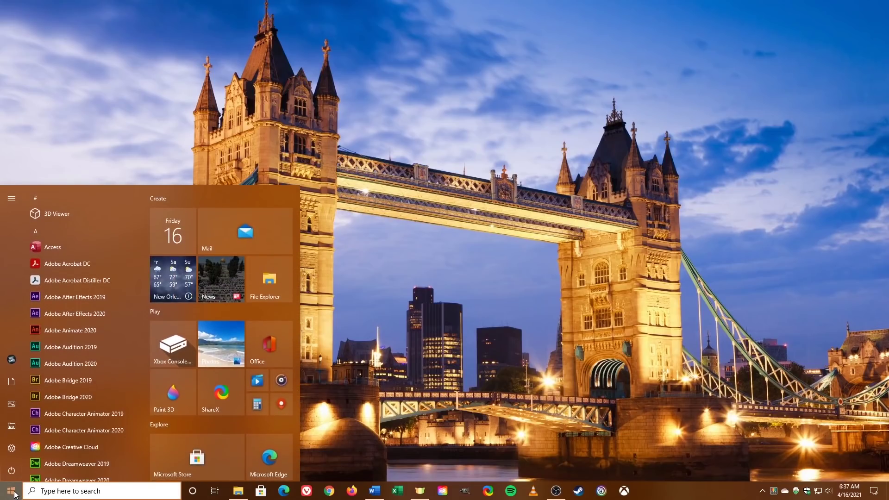
mouse_move(28, 448)
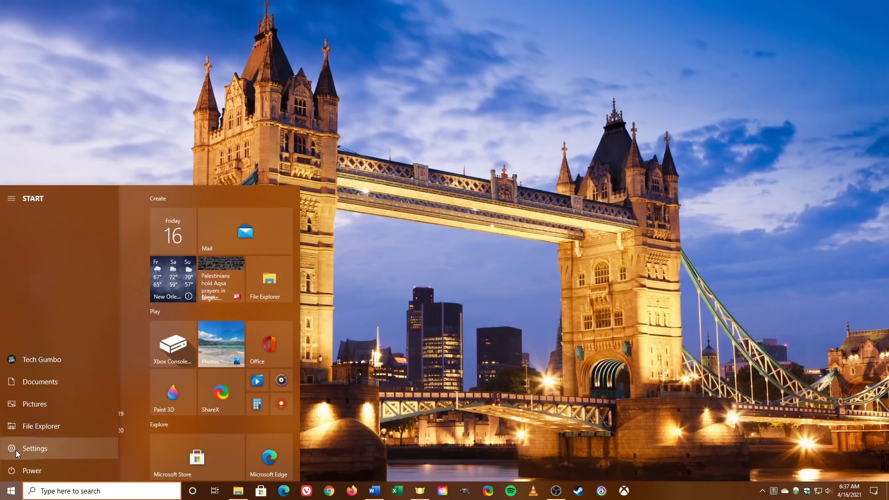
click(52, 447)
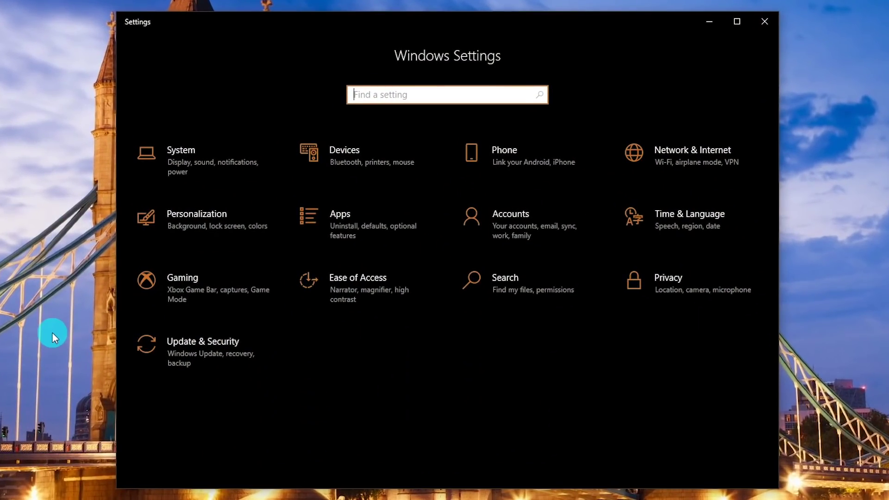
click(207, 223)
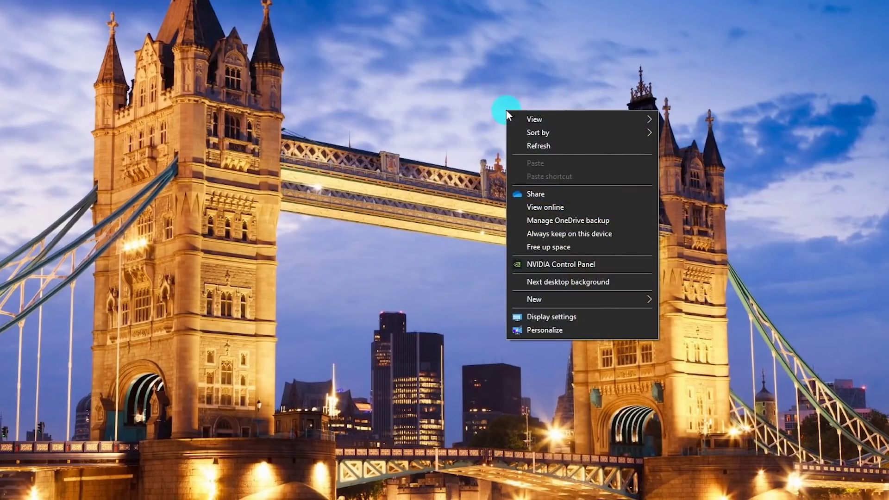
click(575, 327)
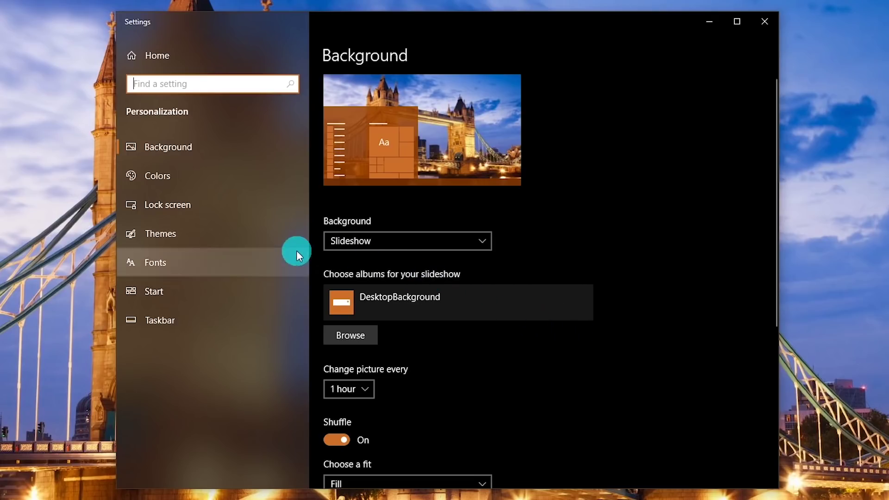
Go to Themes and bring up the Windows Themes collection in Microsoft Store.
click(226, 240)
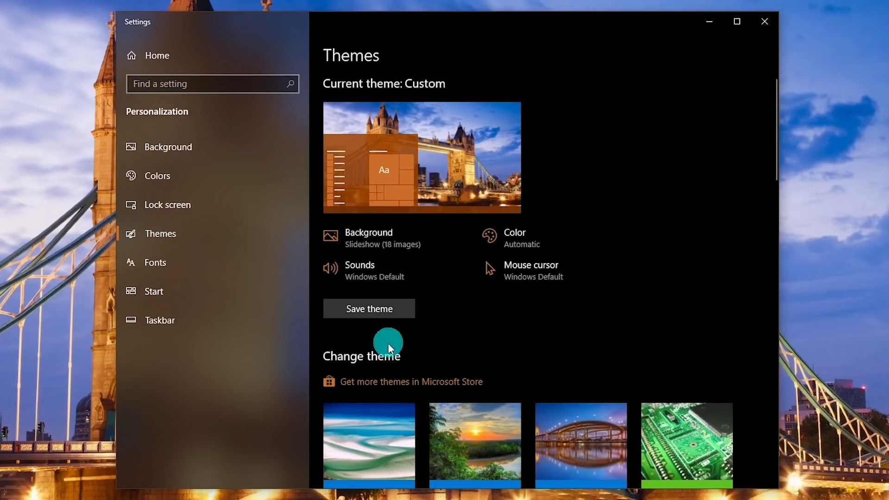
click(386, 389)
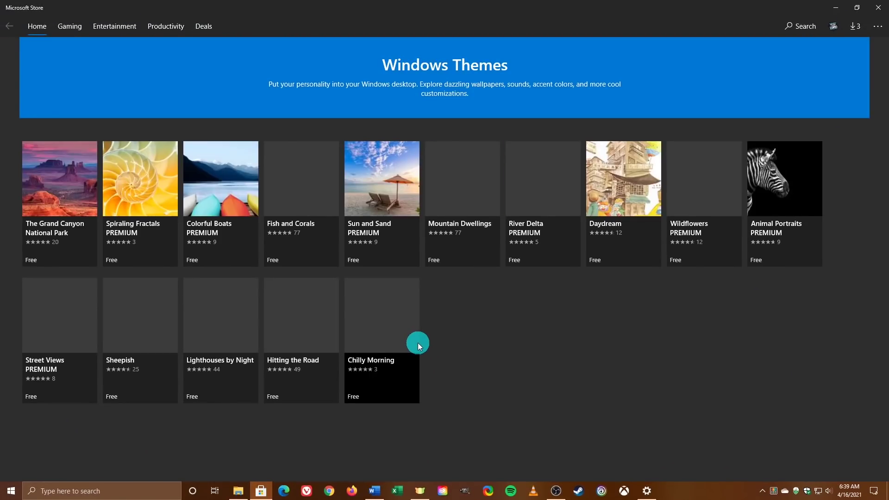
scroll(859, 297, down, 2)
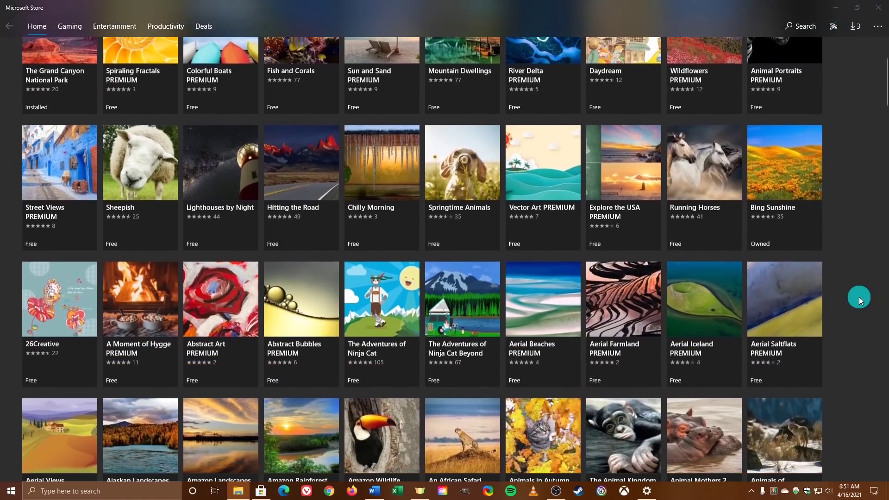
scroll(859, 297, down, 3)
scroll(859, 297, down, 2)
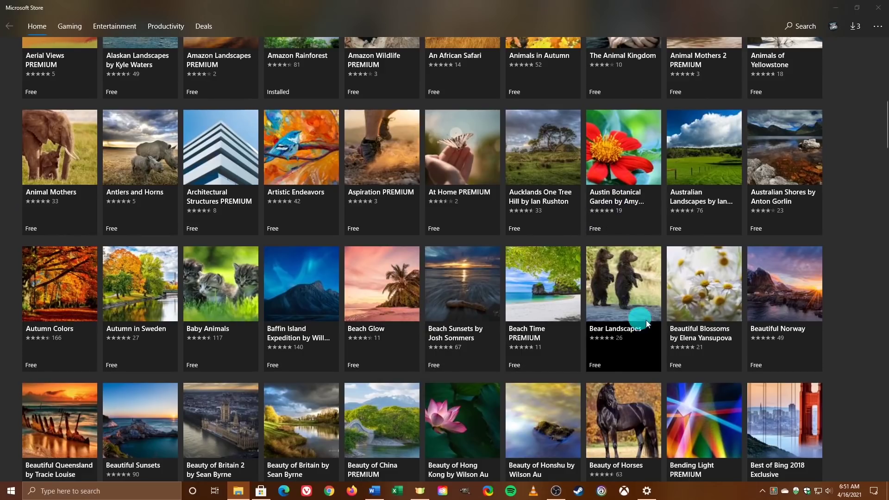
Get the free Beautiful Norway theme from its Microsoft Store product page.
click(762, 332)
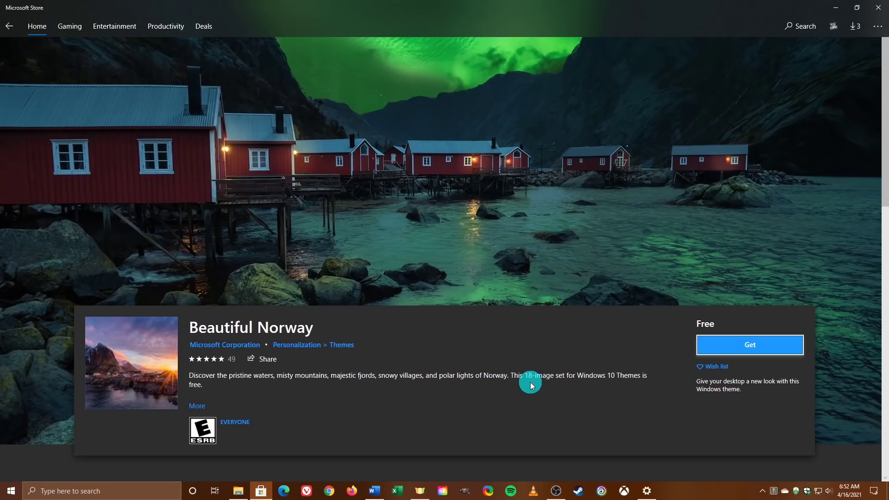
scroll(528, 383, down, 2)
scroll(528, 382, down, 4)
scroll(528, 382, down, 2)
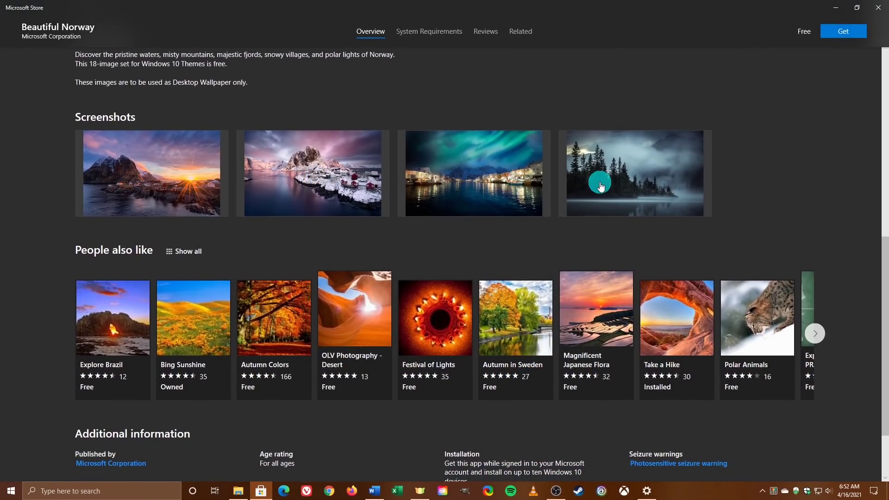
scroll(601, 186, up, 1)
scroll(600, 186, up, 7)
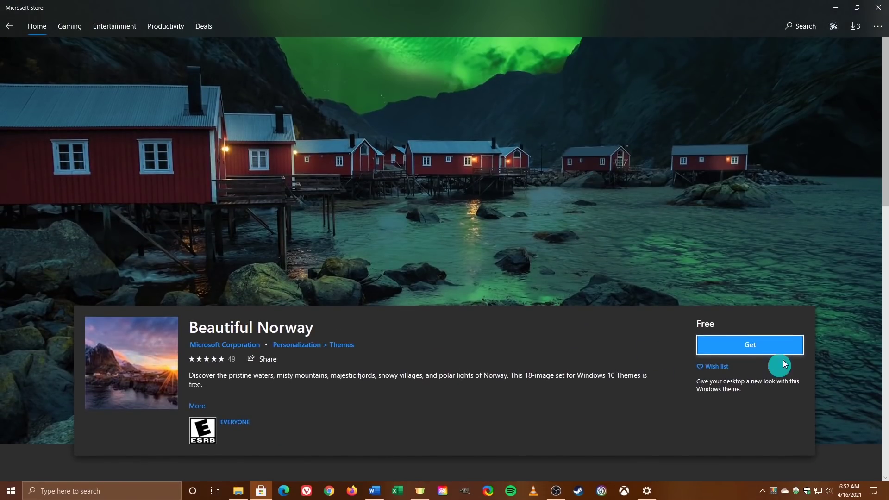
click(765, 356)
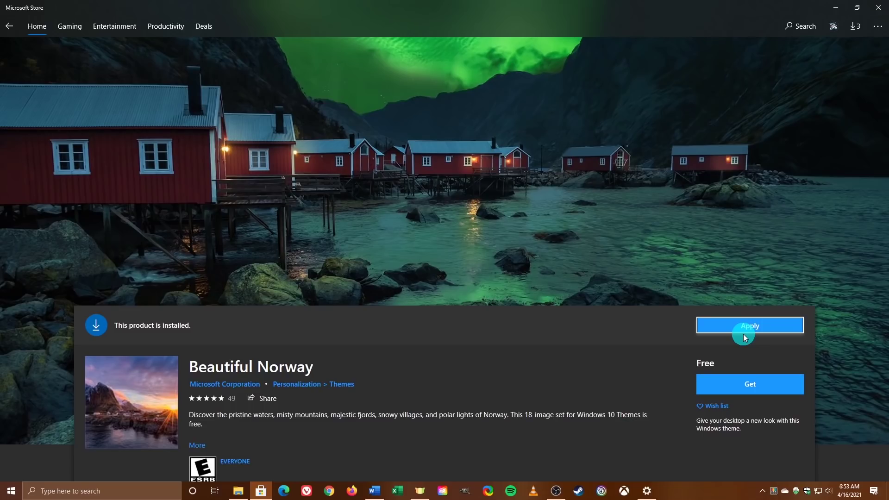
Leave Microsoft Store and apply the Beautiful Norway theme from the Themes page.
click(879, 9)
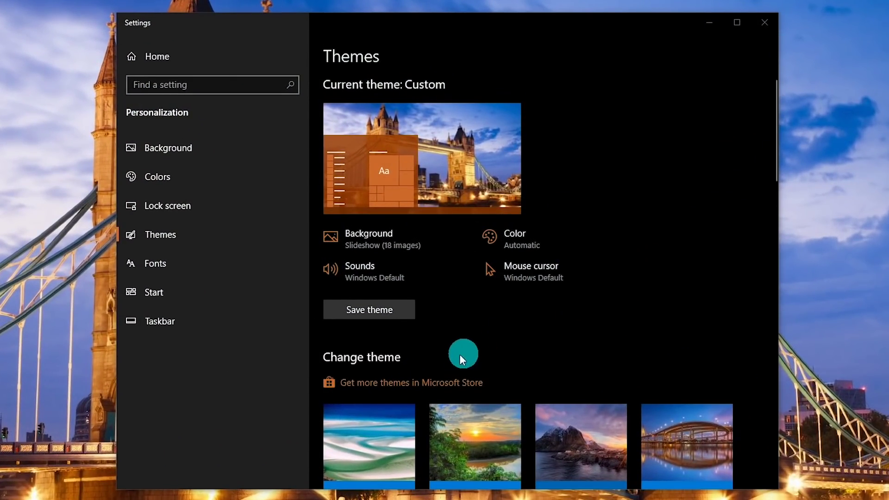
scroll(459, 355, down, 3)
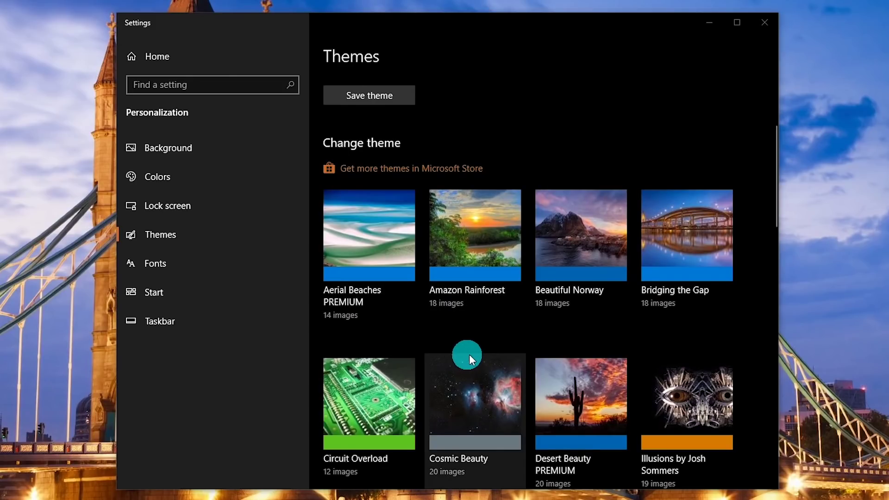
click(590, 235)
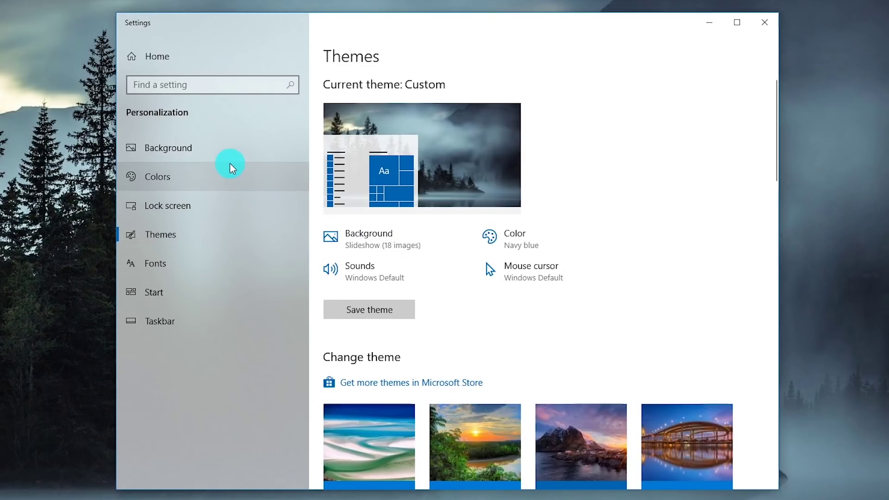
Set the background slideshow to change every 1 hour with Shuffle on.
click(223, 149)
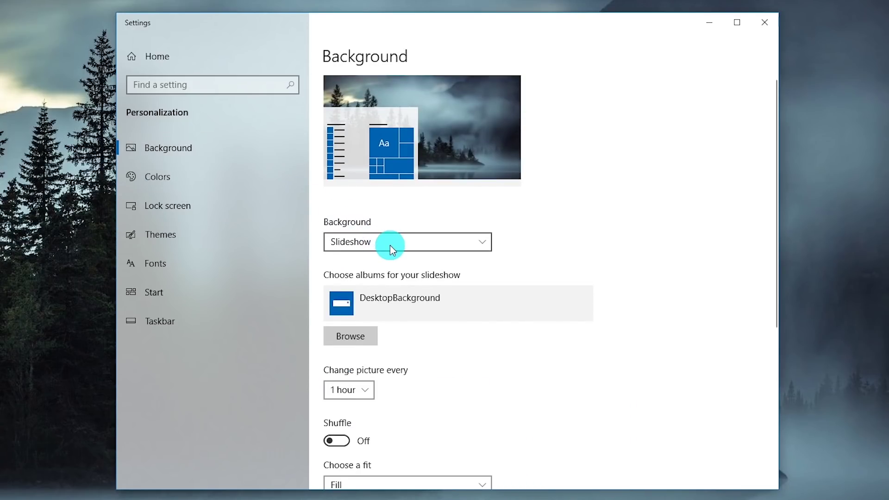
click(366, 387)
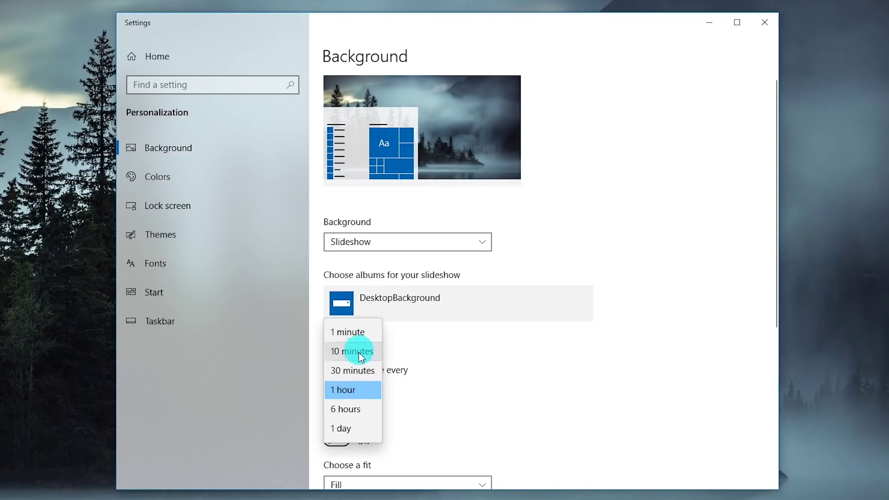
click(366, 396)
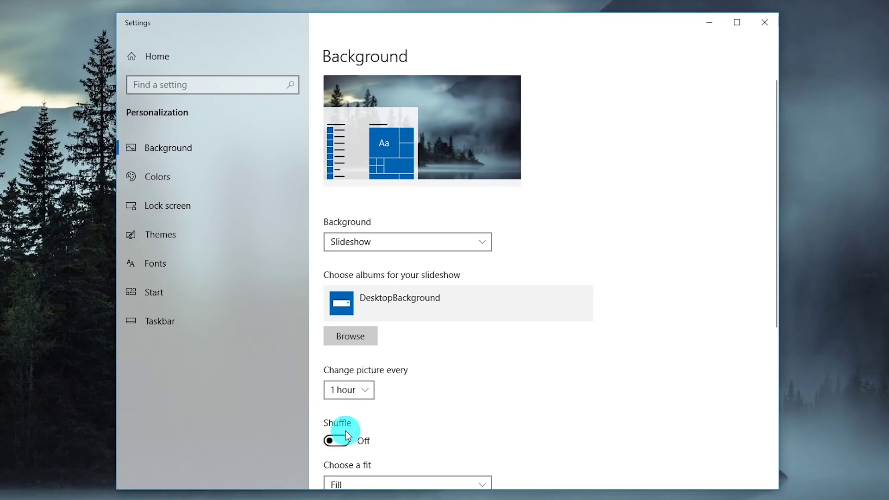
click(336, 445)
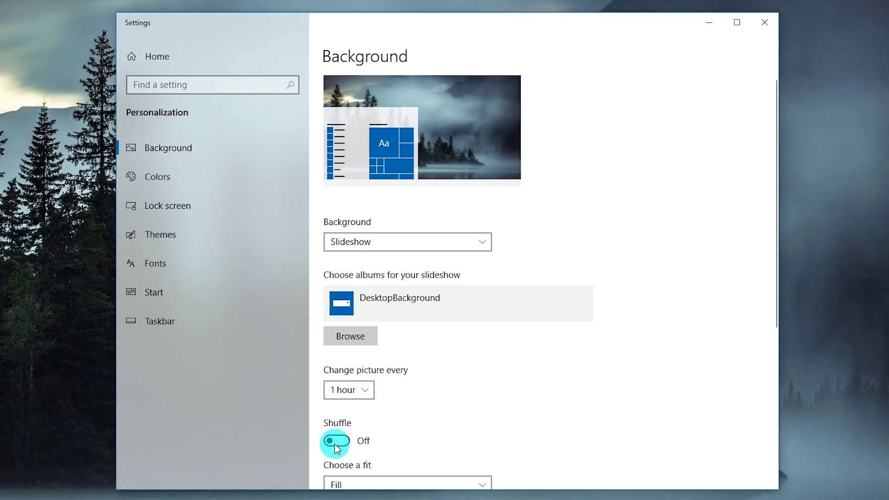
click(336, 446)
Set 'Choose your color' to Dark in the Colors settings.
click(199, 181)
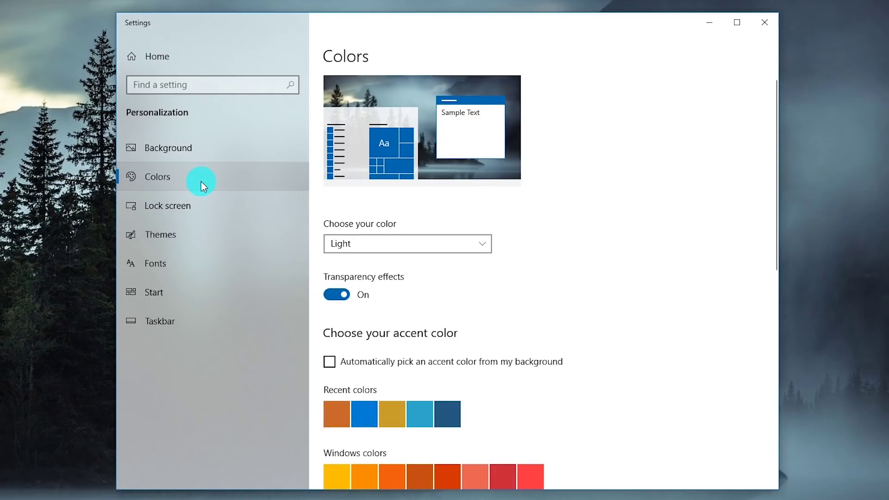
click(433, 243)
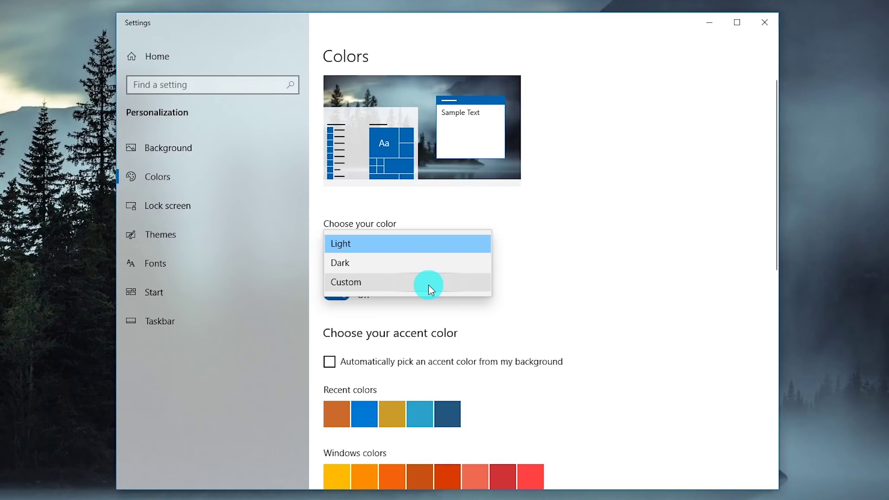
click(410, 263)
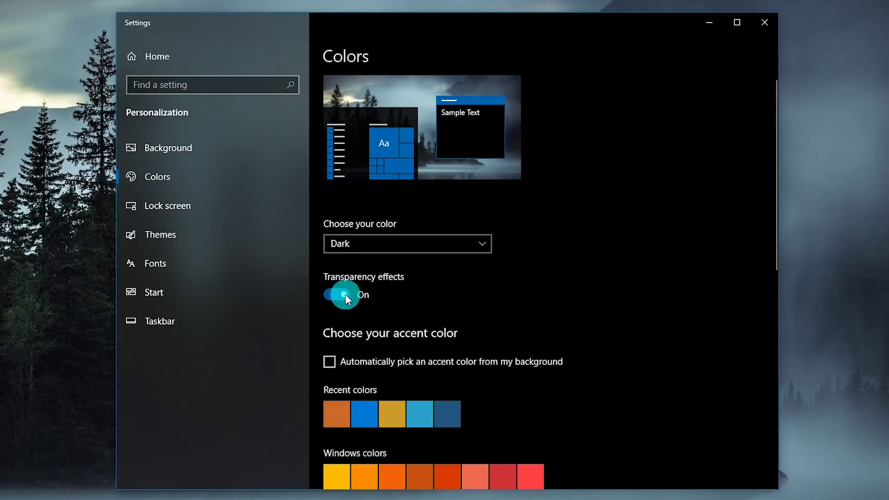
scroll(345, 294, down, 1)
scroll(345, 294, down, 3)
scroll(345, 295, down, 2)
scroll(345, 295, up, 1)
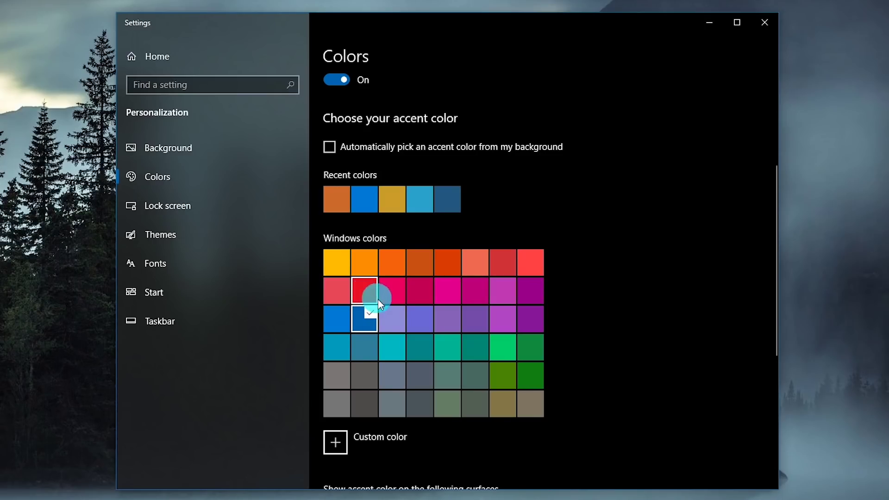
Pick the accent colour automatically from the background and show it on Start and taskbar.
click(411, 311)
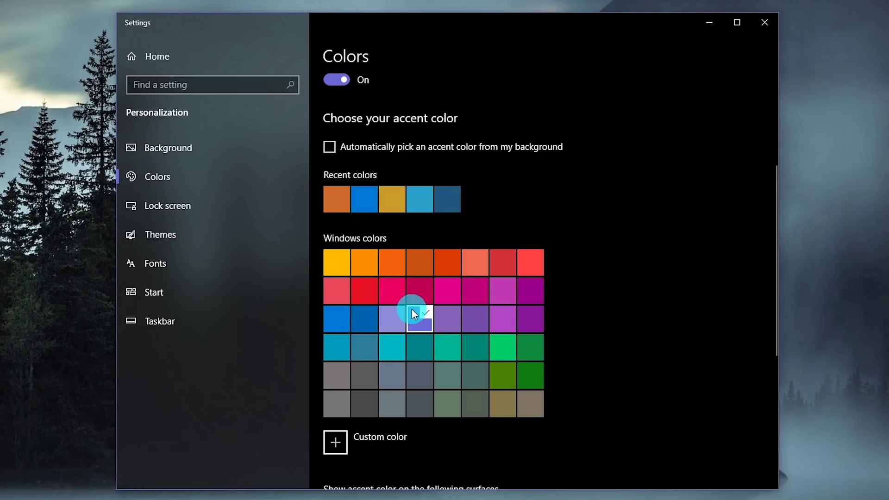
click(330, 148)
scroll(333, 151, down, 1)
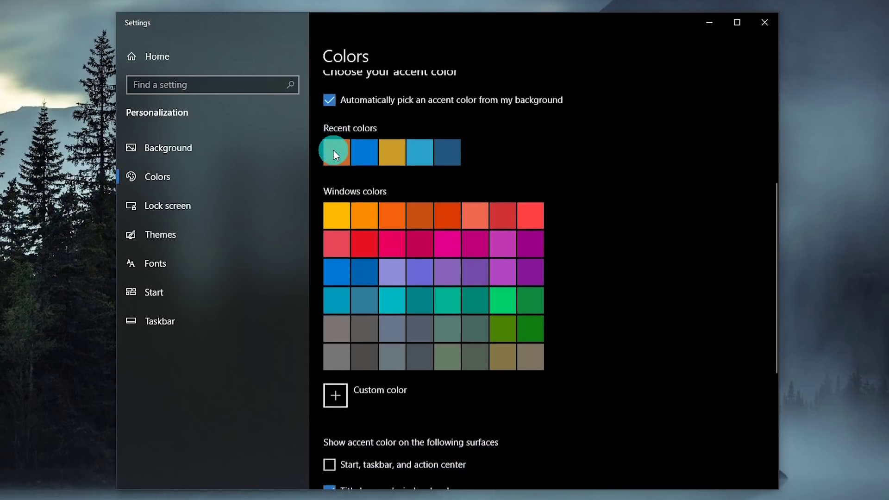
scroll(336, 151, down, 3)
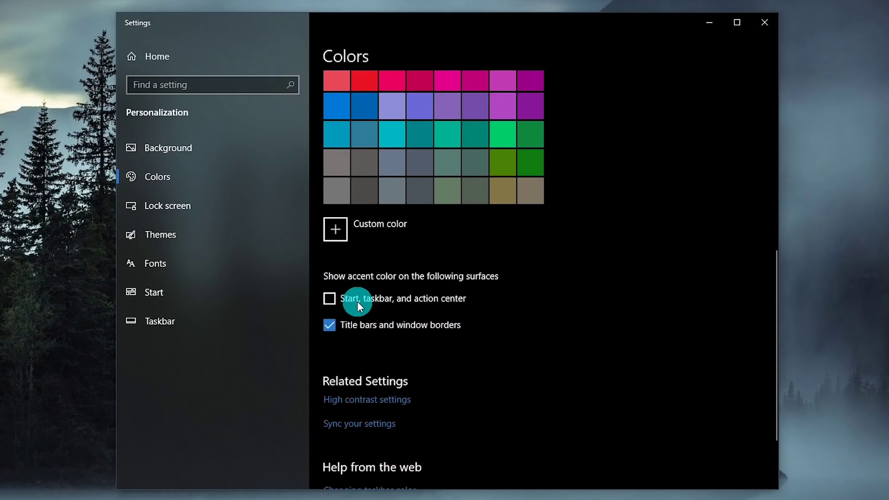
click(331, 299)
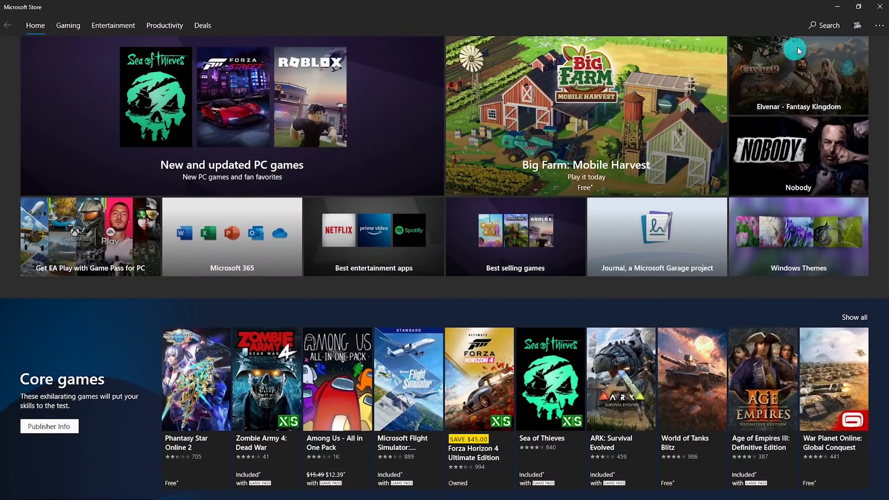
Search the store for 'aerial beaches premium' and open the Aerial Beaches PREMIUM page.
click(820, 25)
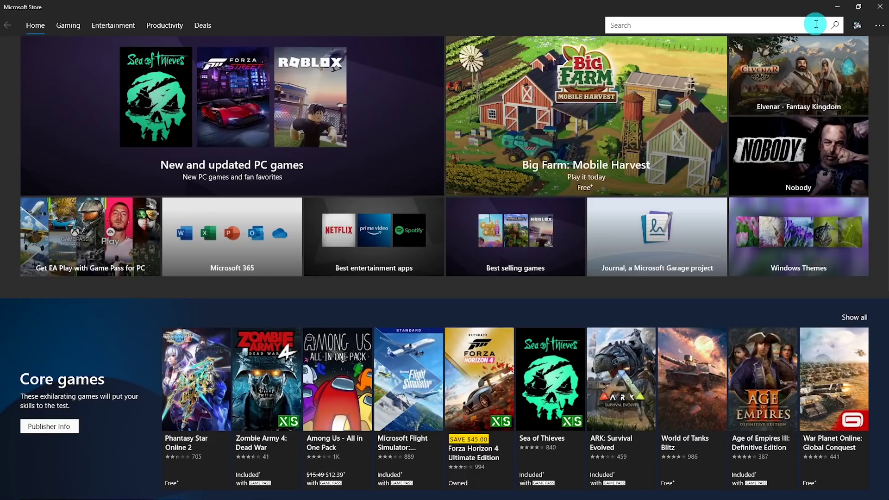
text(aerial beaches )
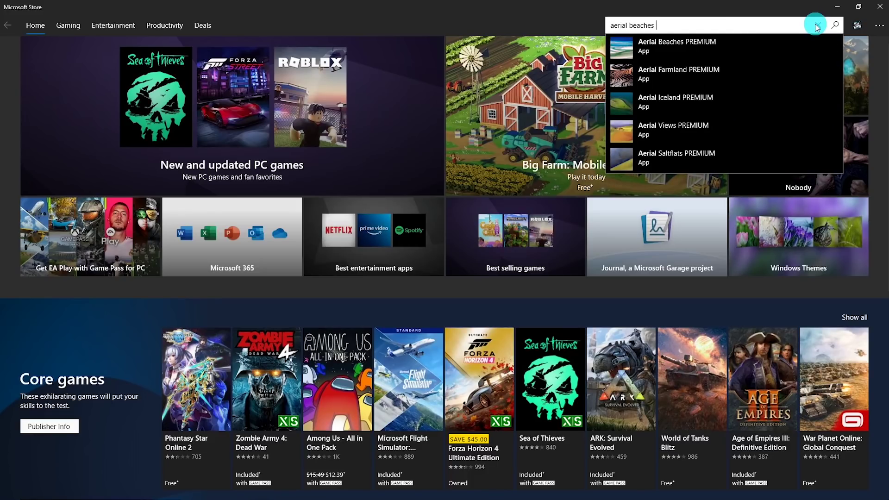
text(premium)
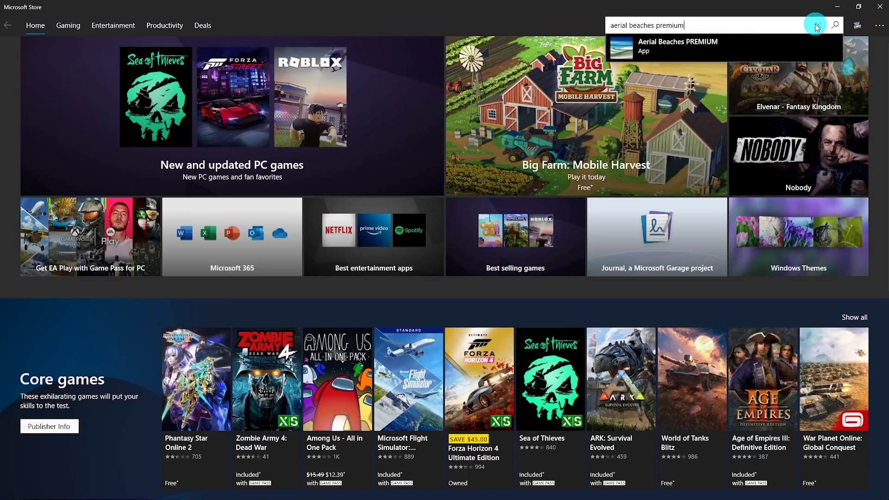
click(775, 48)
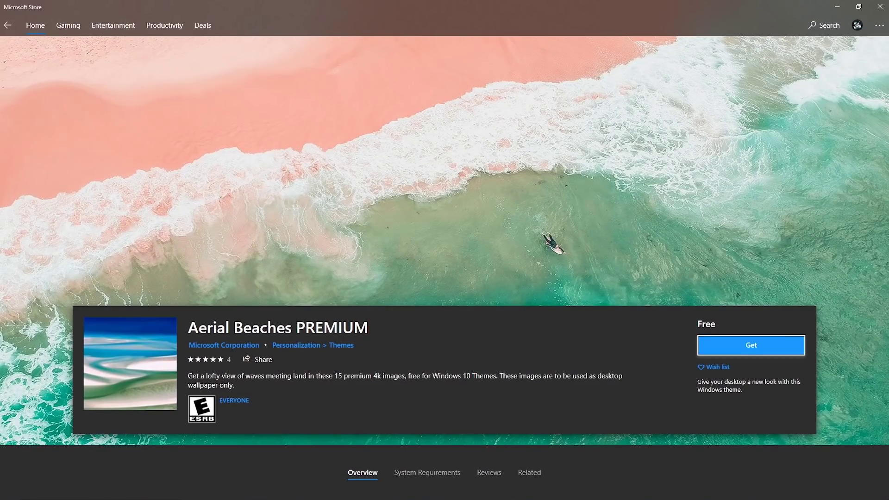